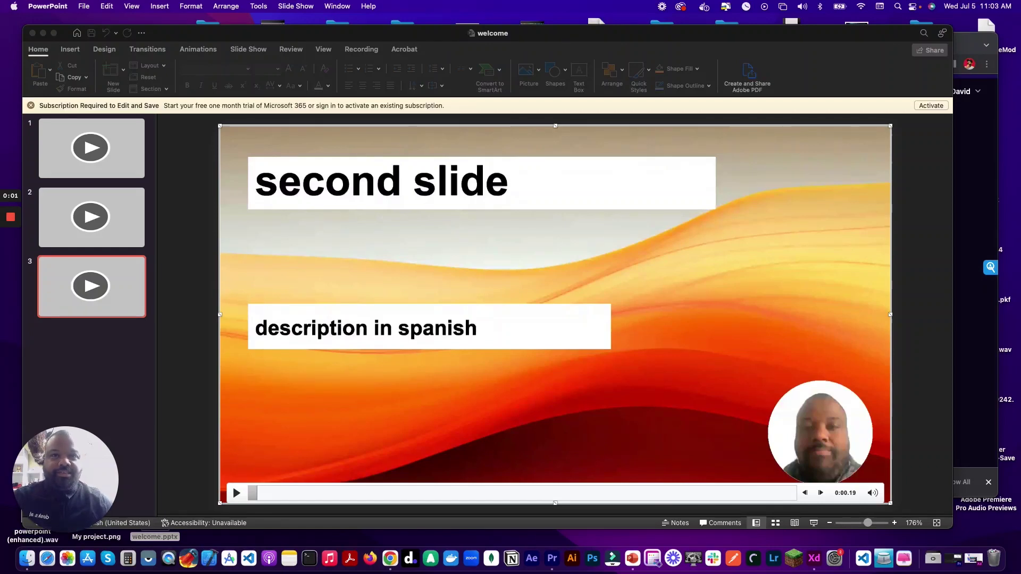
Step: Play the avatar video on the 'second slide' slide, then pause it at about 0:03
click(237, 491)
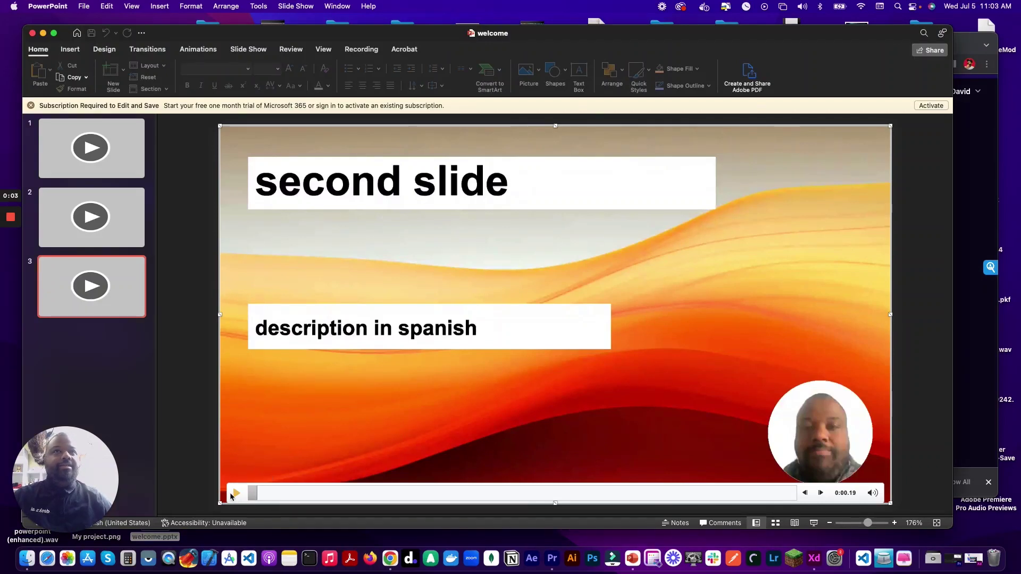
click(237, 493)
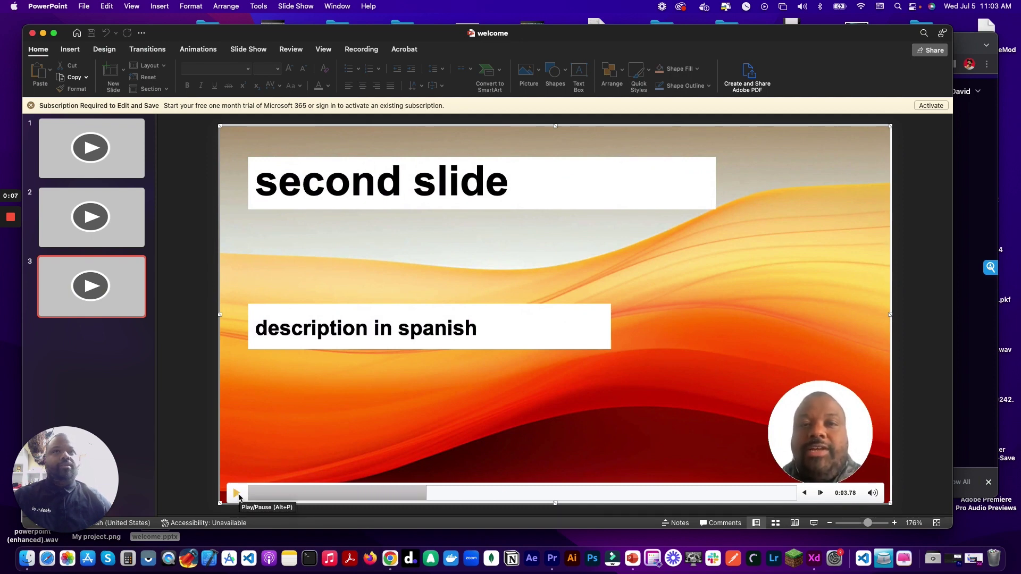
click(238, 494)
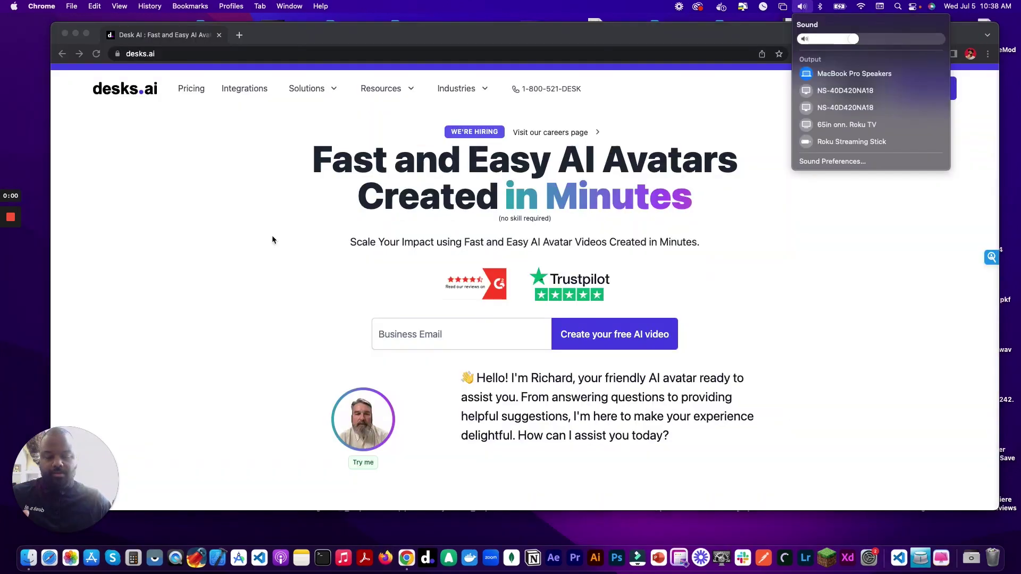
Step: Raise the volume, dismiss the Sound menu and log in to the Desk AI dashboard
key(XF86AudioRaiseVolume)
key(XF86AudioRaiseVolume)
key(XF86AudioRaiseVolume)
key(XF86AudioRaiseVolume)
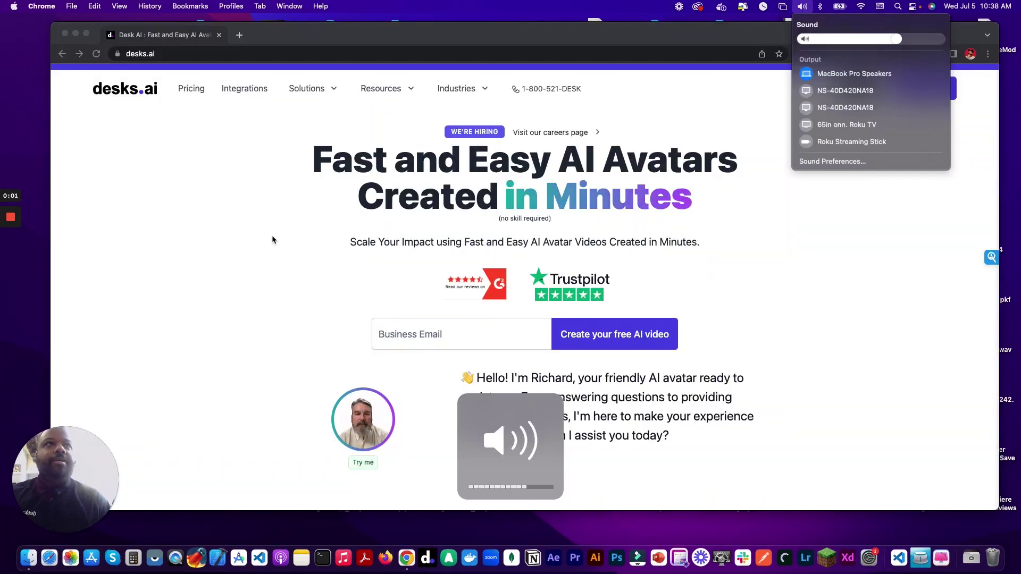
click(229, 275)
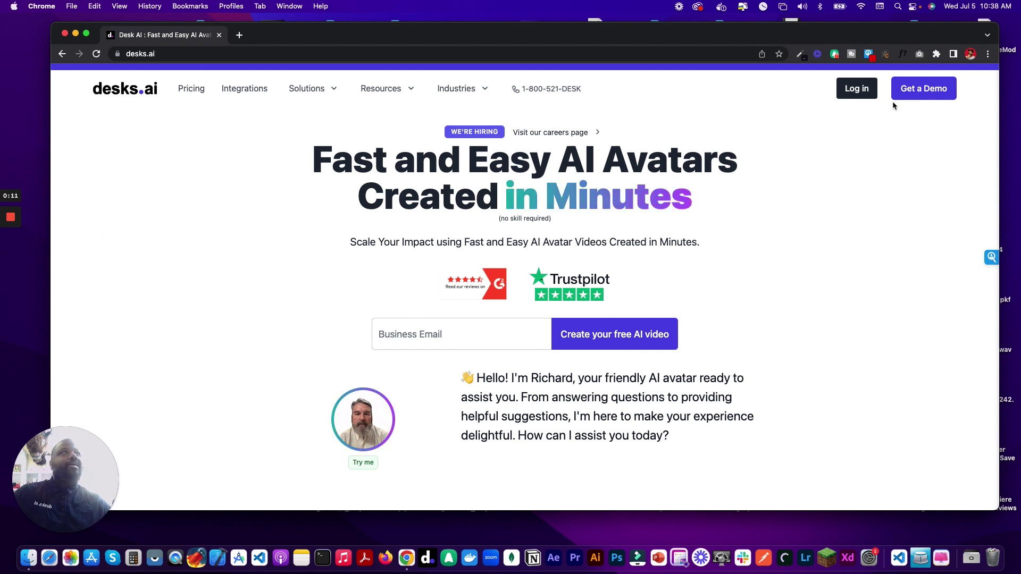
click(853, 91)
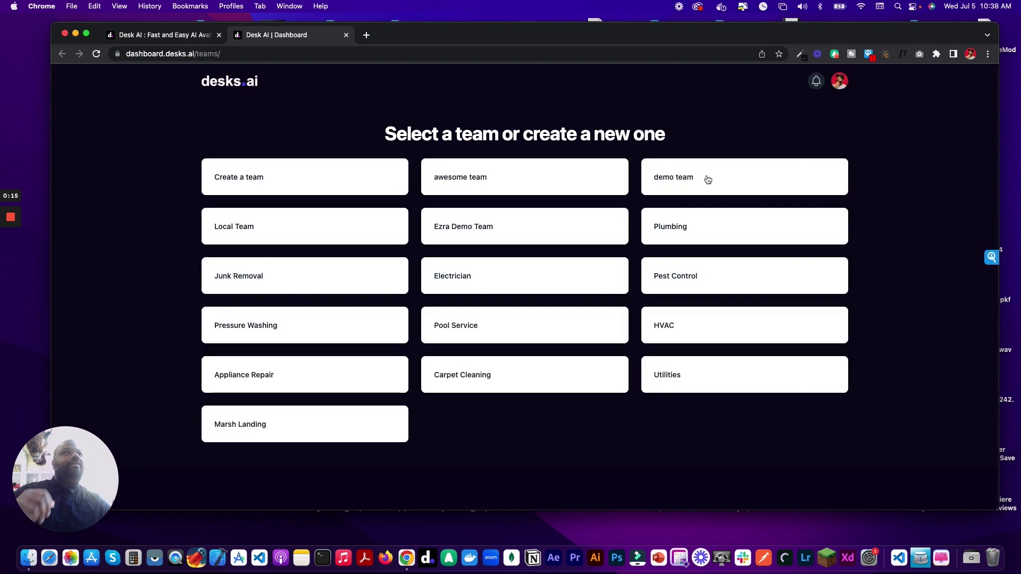
Step: In demo team's Your Videos, preview 'welcome english', then play and stop 'spanish welcome'
click(708, 180)
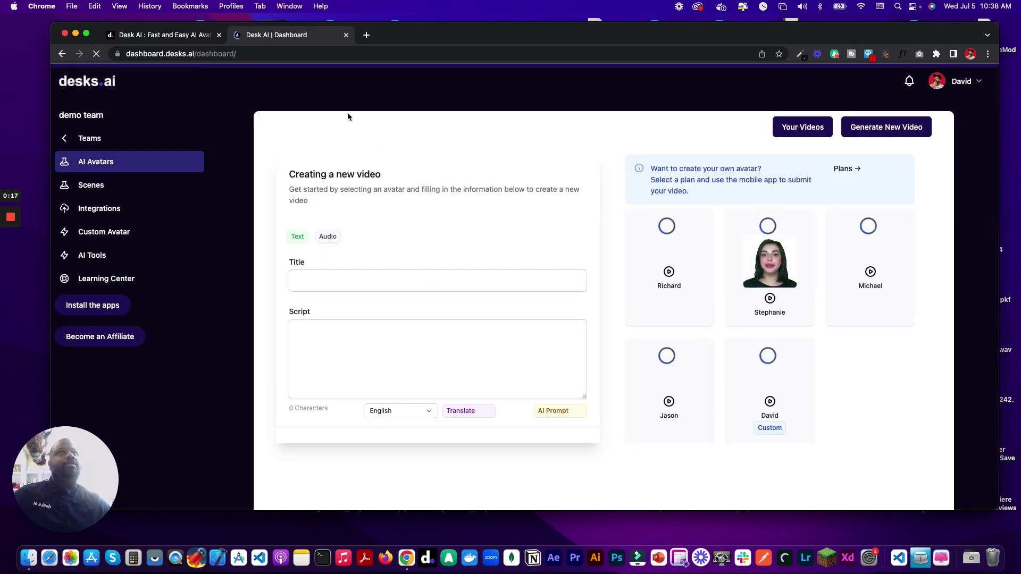
click(803, 127)
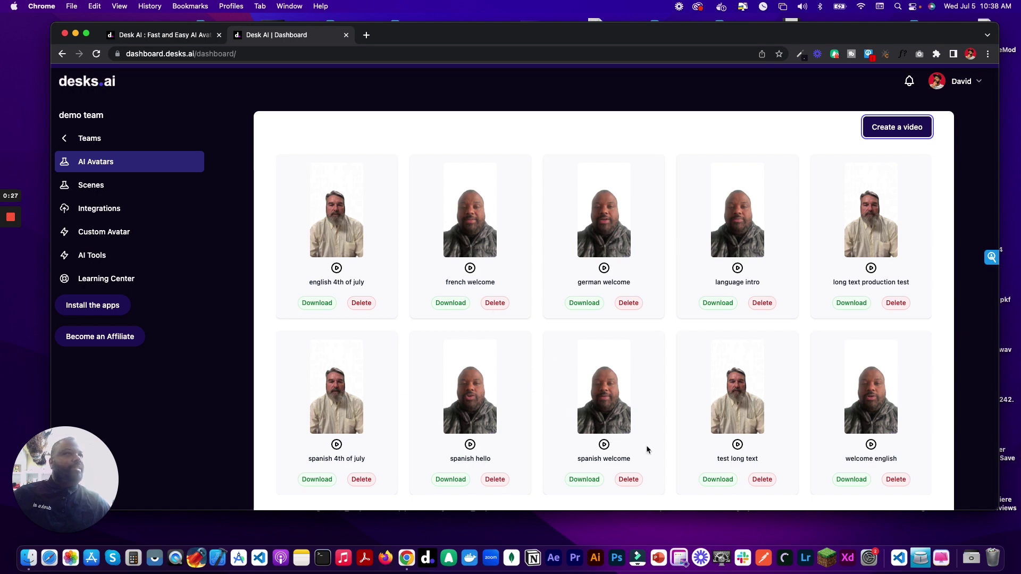
click(872, 445)
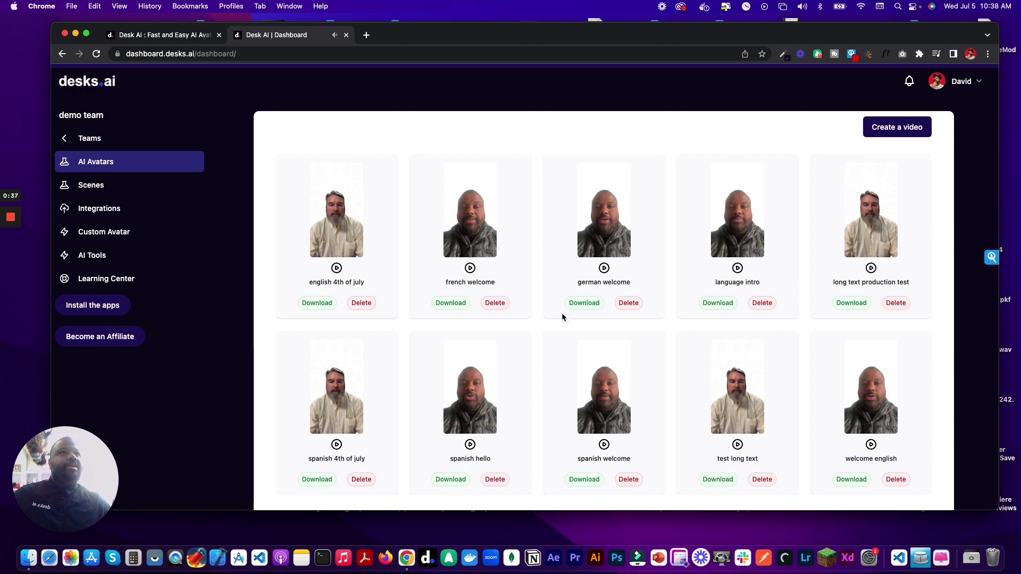
click(604, 444)
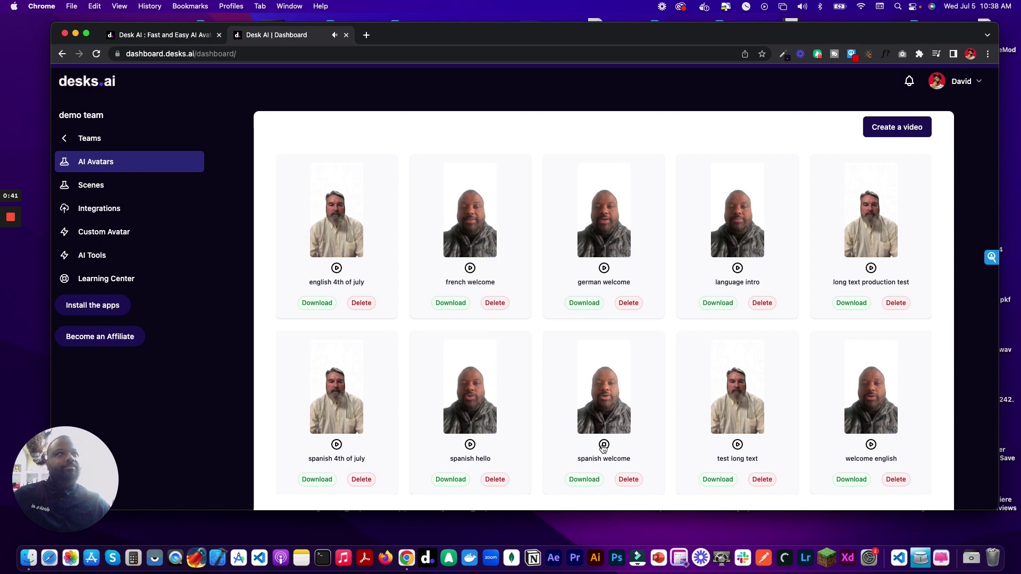
click(604, 446)
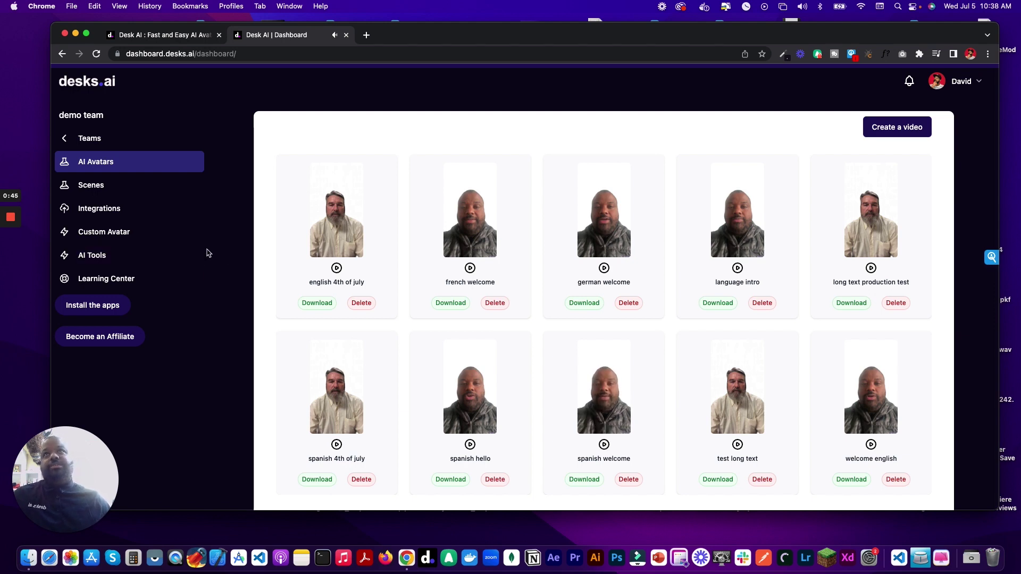
Step: Create a new Presentation scene titled 'welcome' from the Scenes page
click(101, 187)
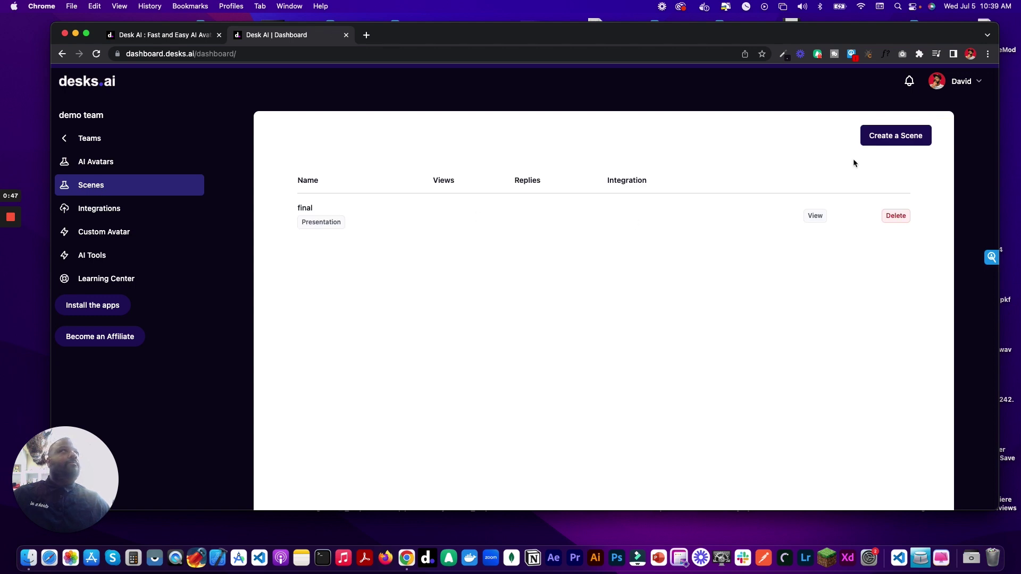
click(896, 139)
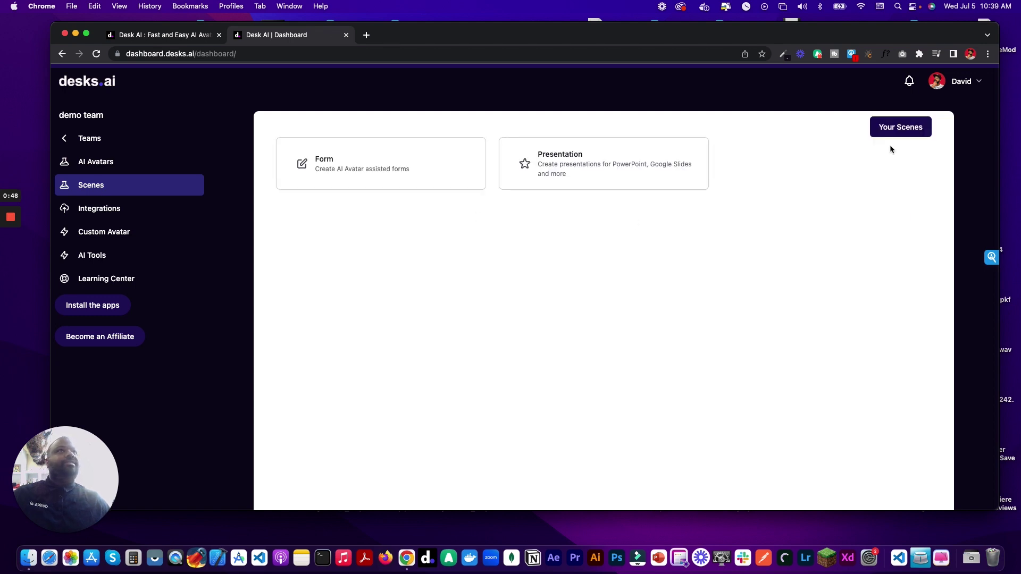
click(663, 170)
click(381, 126)
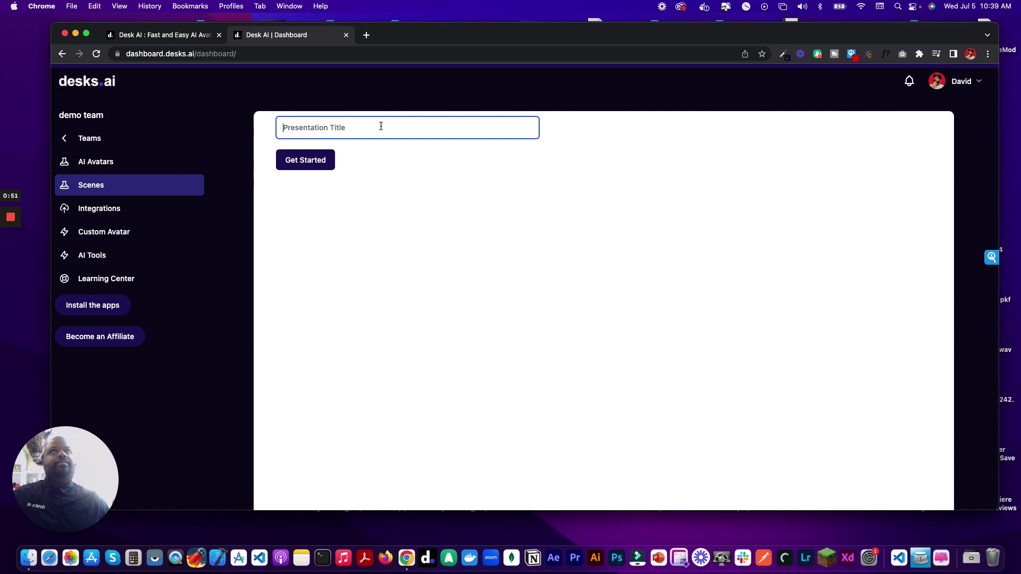
text(w)
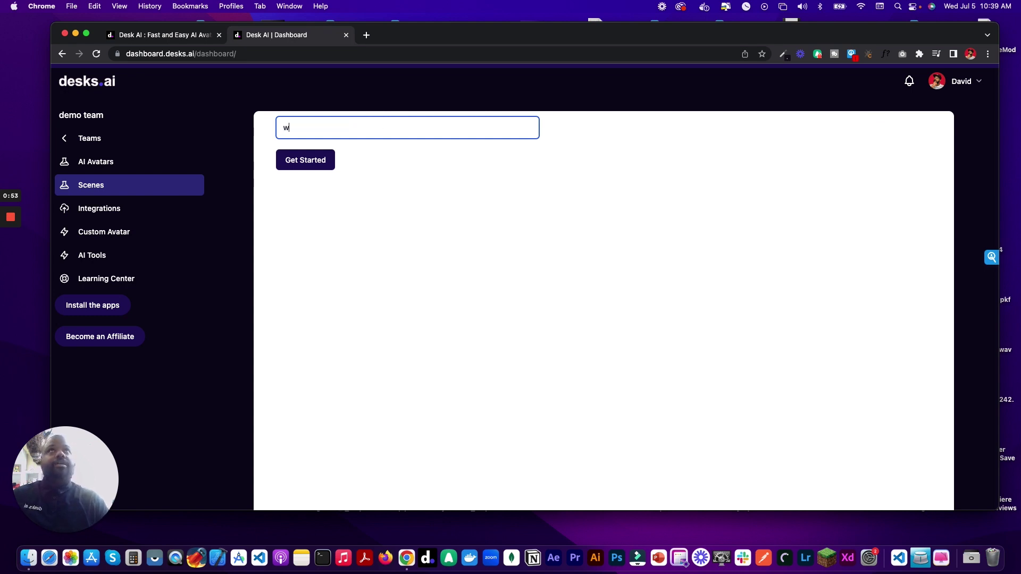
text(elcome)
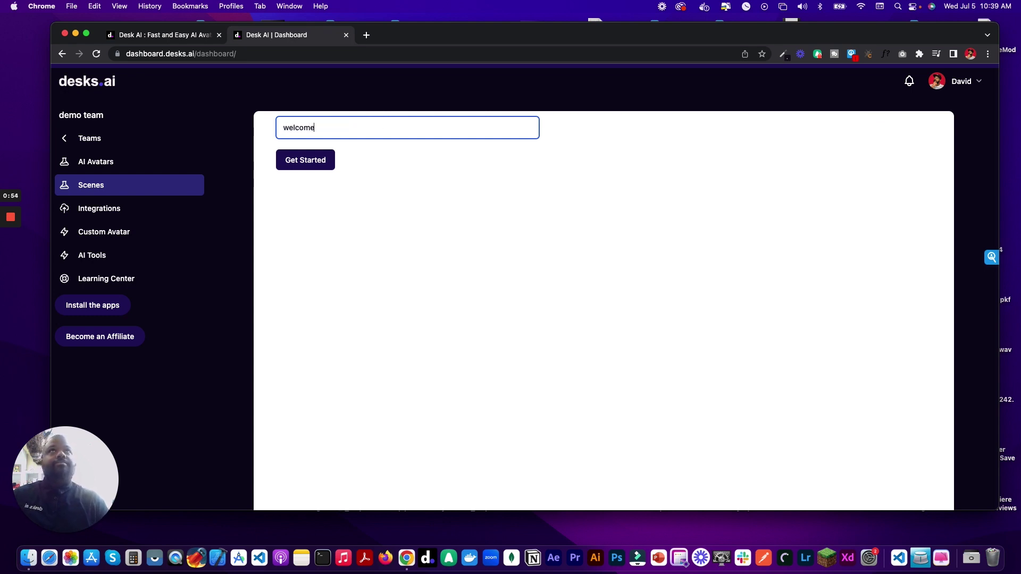
click(305, 160)
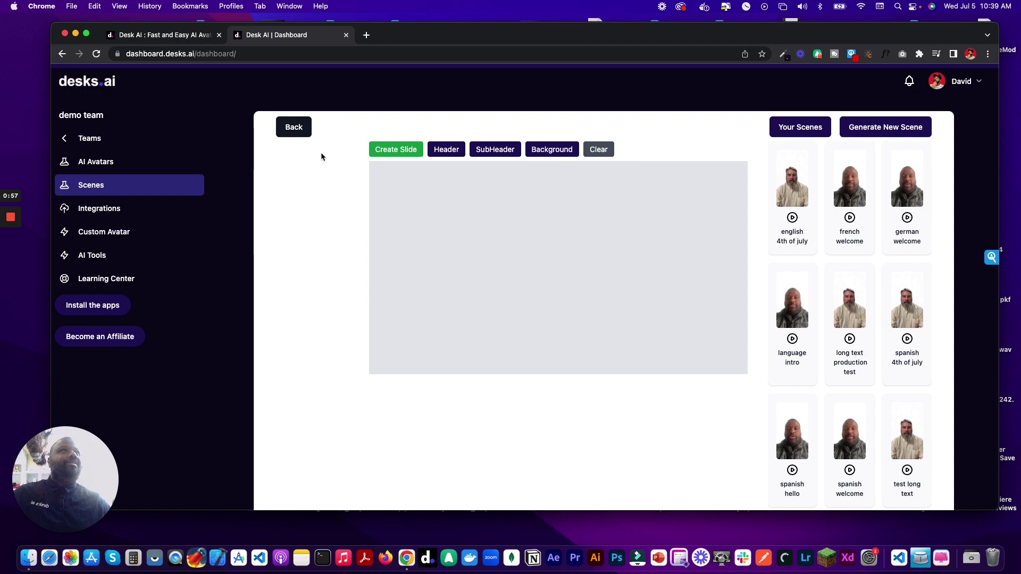
Step: Cancel a custom image upload and use the white open-plan office image as background
click(535, 150)
scroll(555, 303, down, 10)
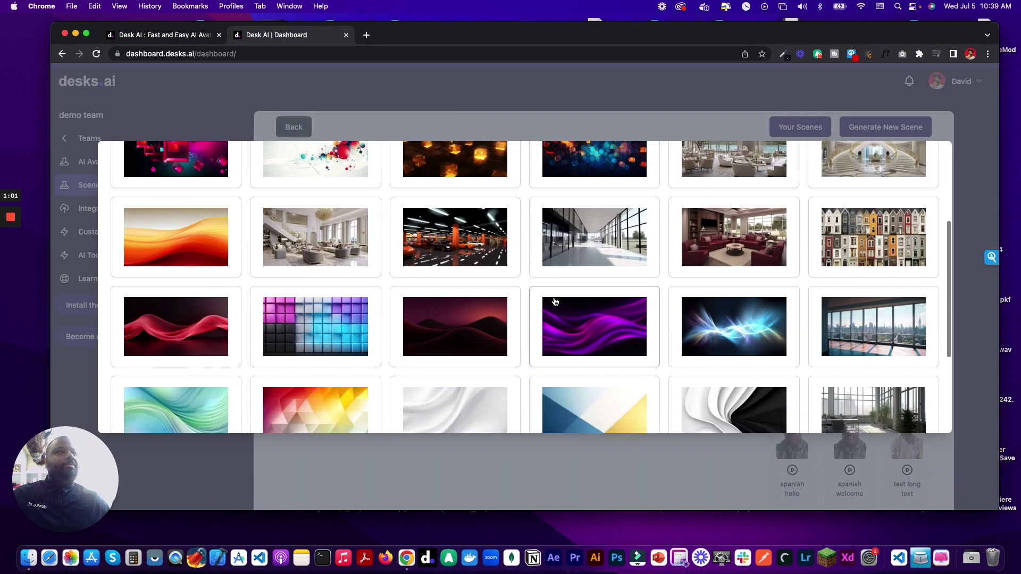
scroll(555, 302, up, 10)
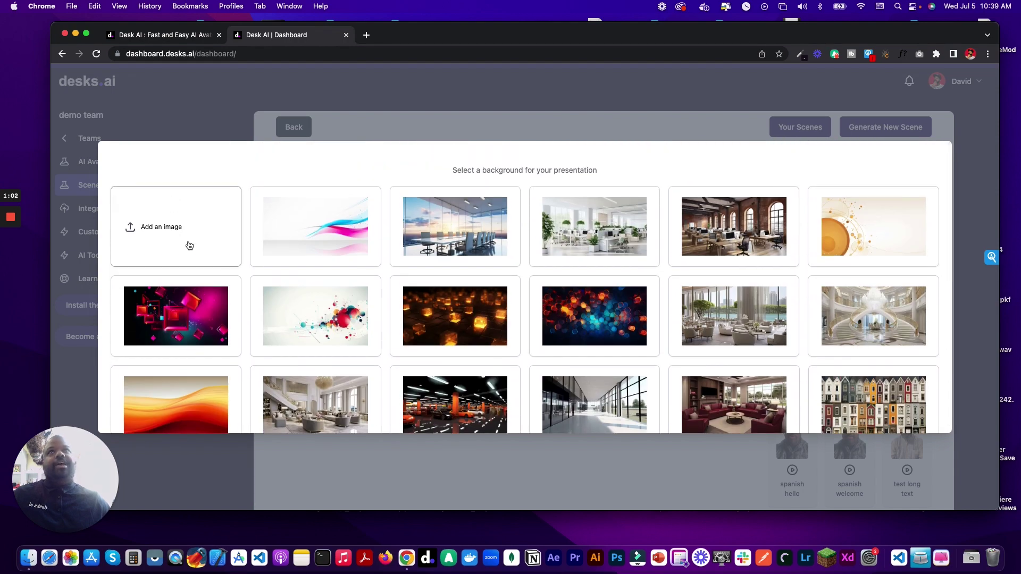
click(190, 245)
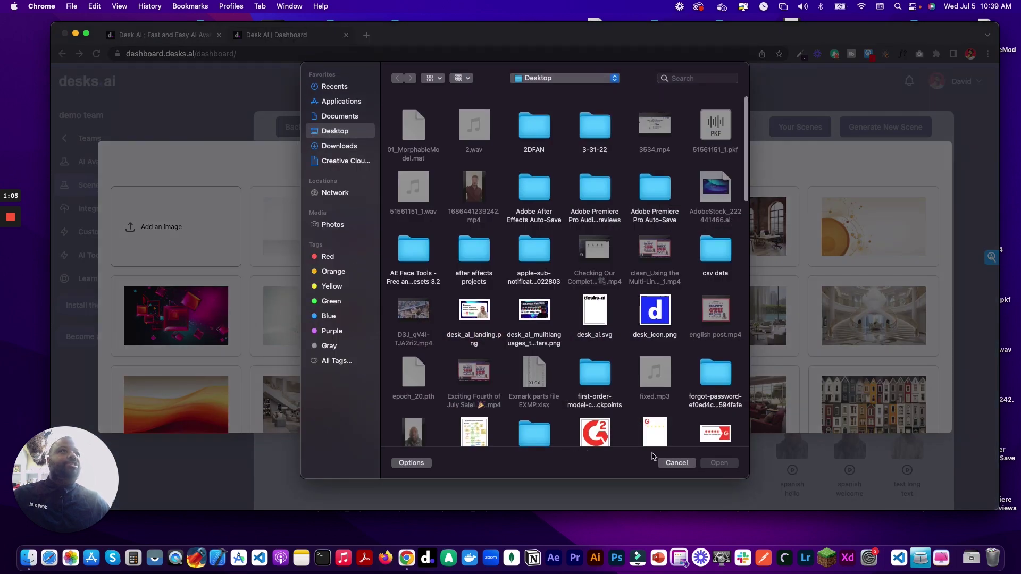
click(676, 464)
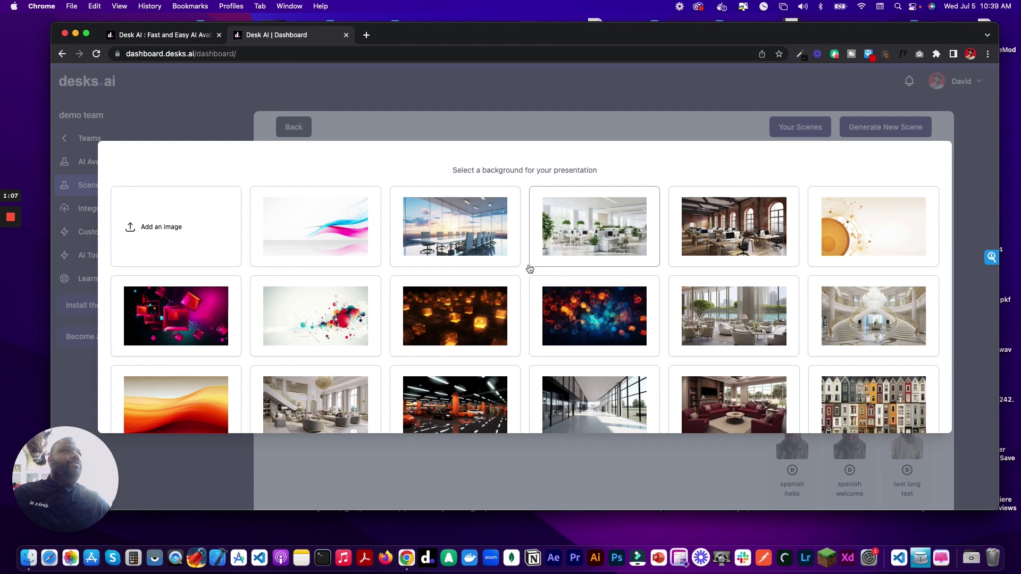
click(578, 233)
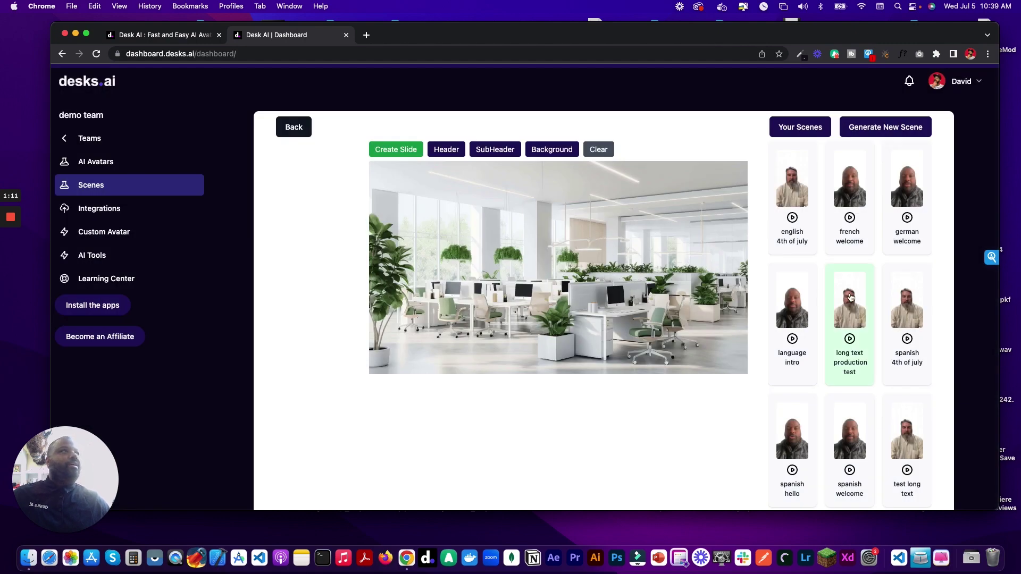
scroll(851, 296, down, 3)
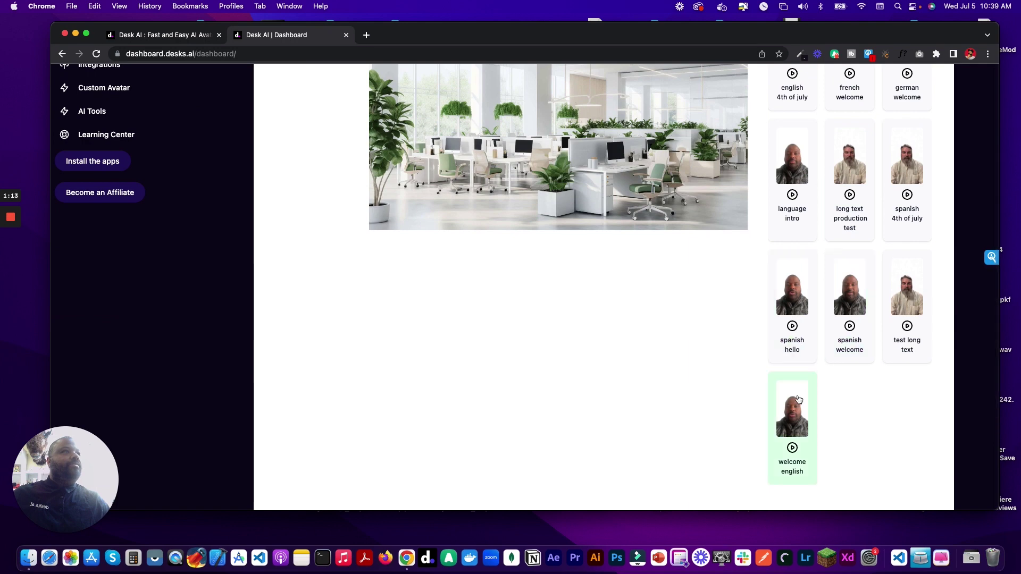
scroll(841, 396, up, 3)
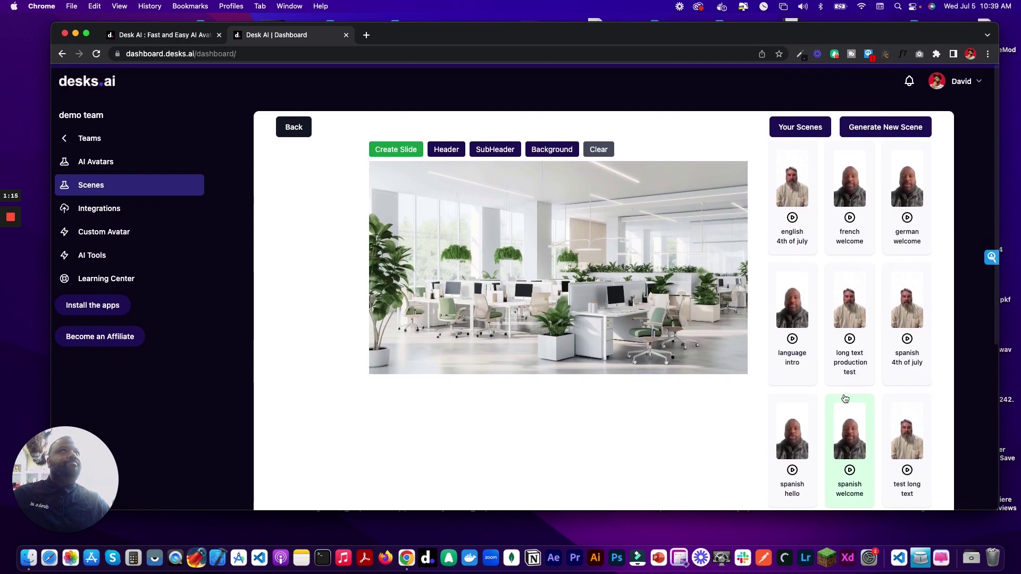
Step: Create the office slide, acknowledge the alert and play its 9-second video preview
click(388, 150)
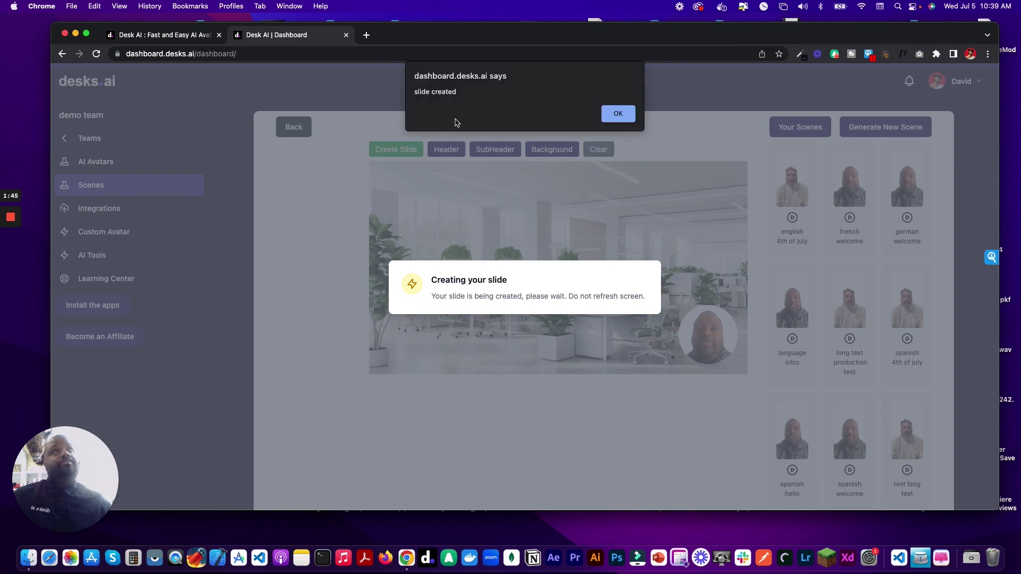
click(612, 113)
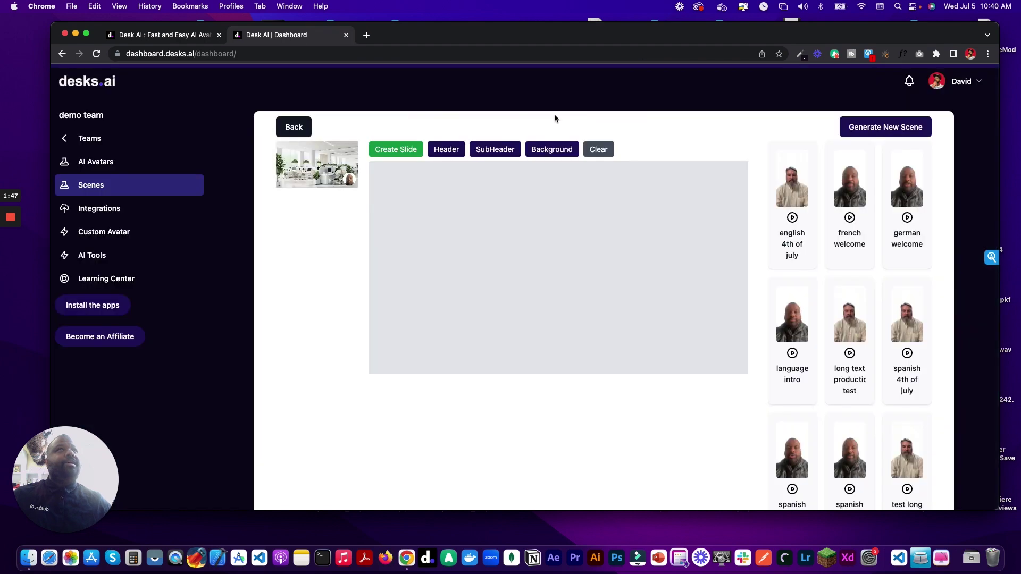
click(327, 166)
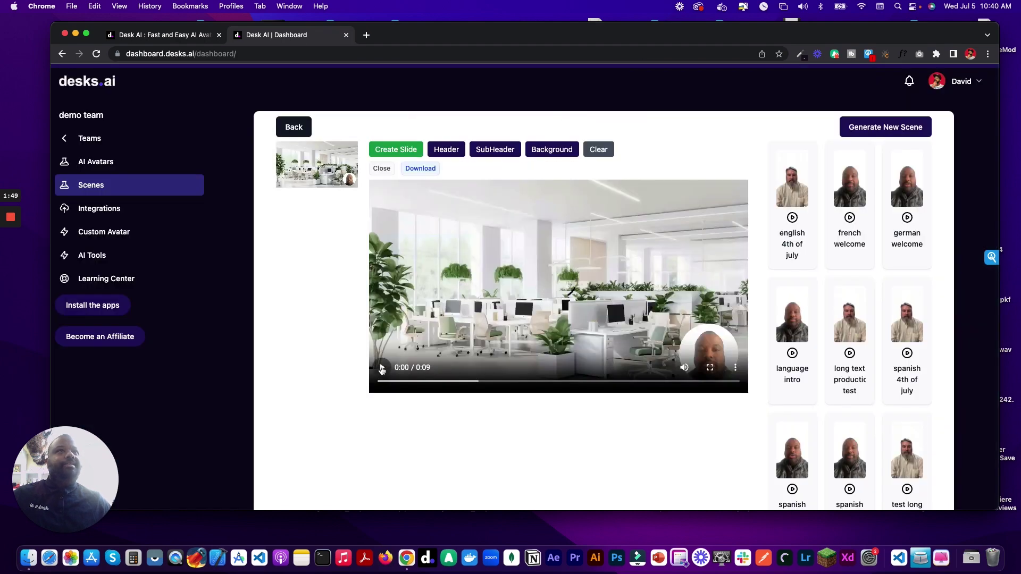
click(382, 367)
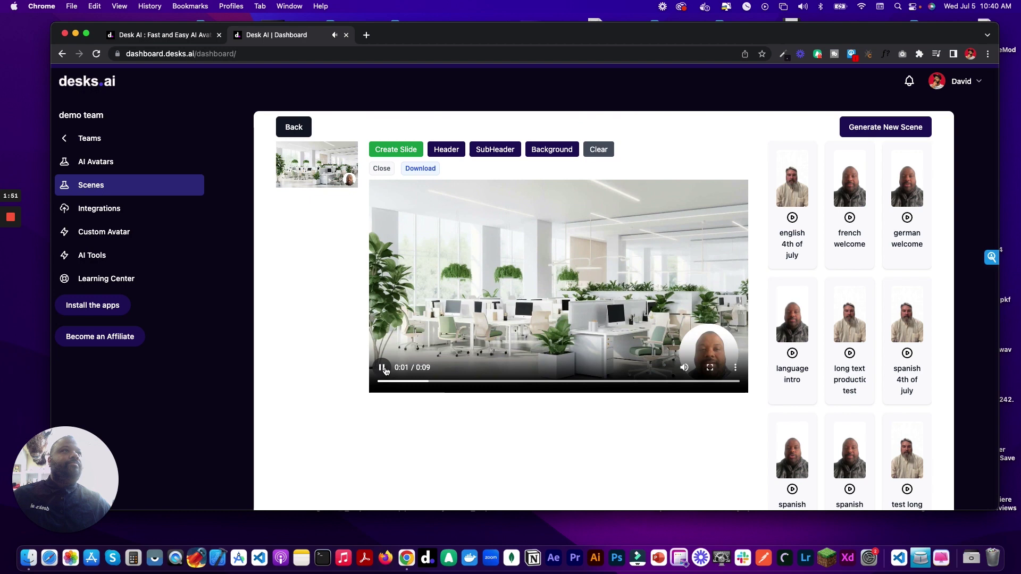
Step: Close the first slide's preview and give a new slide the orange wave background
click(444, 202)
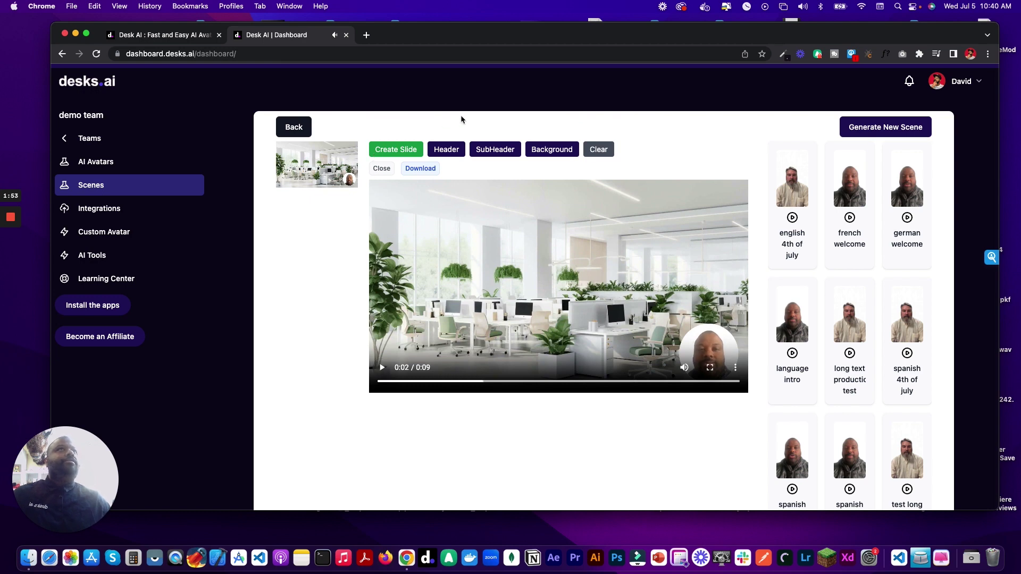
click(379, 170)
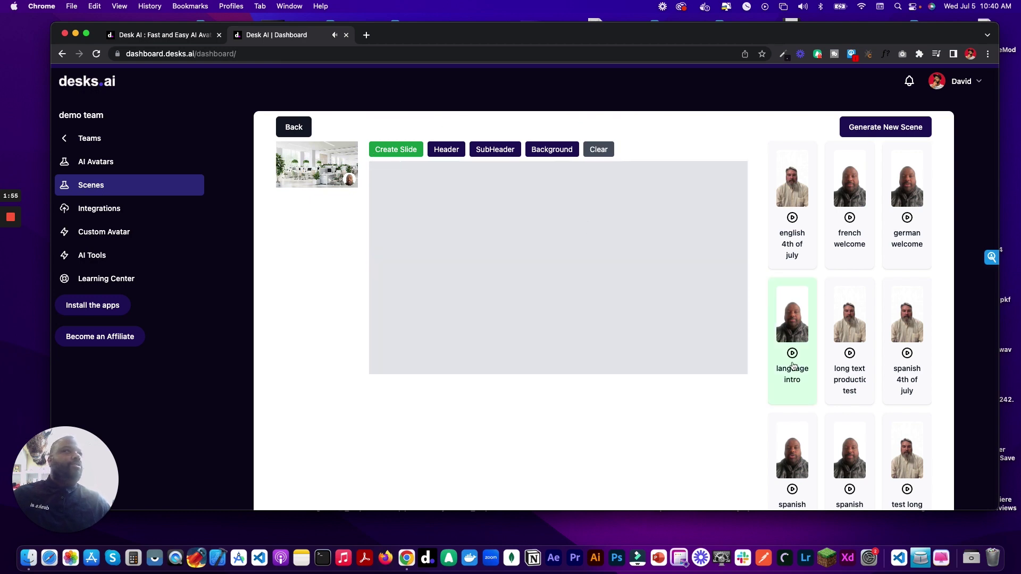
click(547, 155)
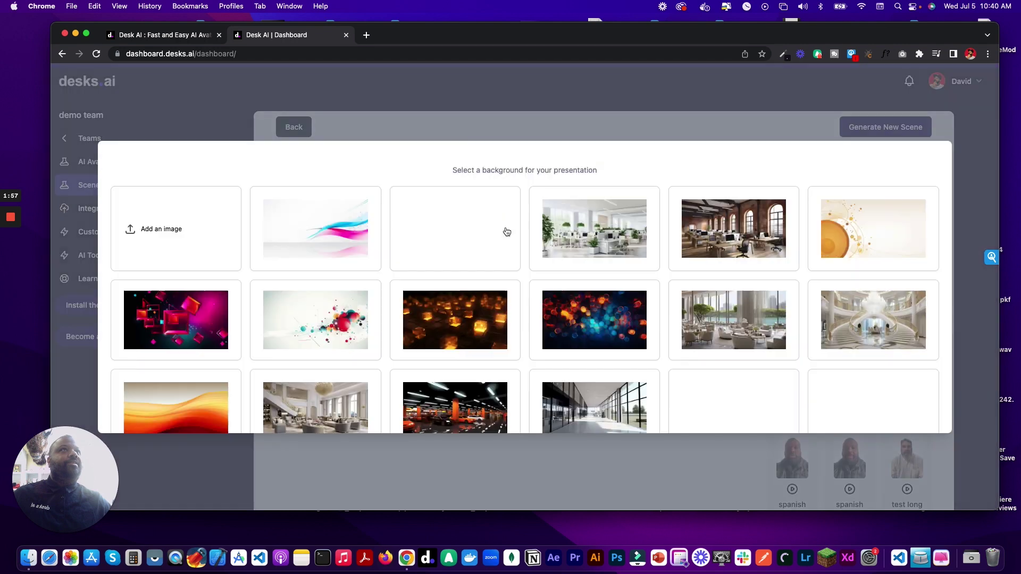
scroll(479, 303, down, 2)
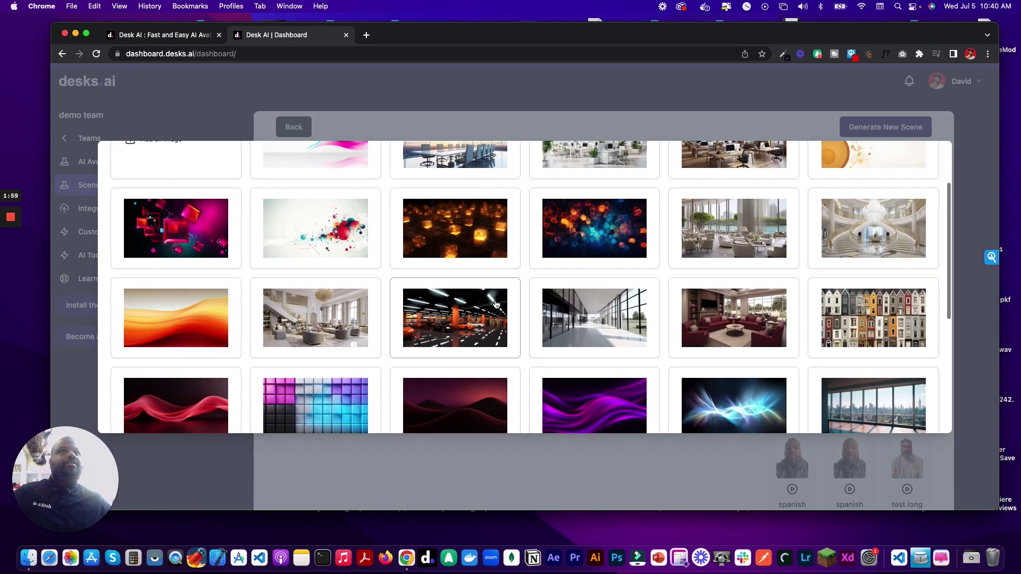
scroll(497, 303, up, 2)
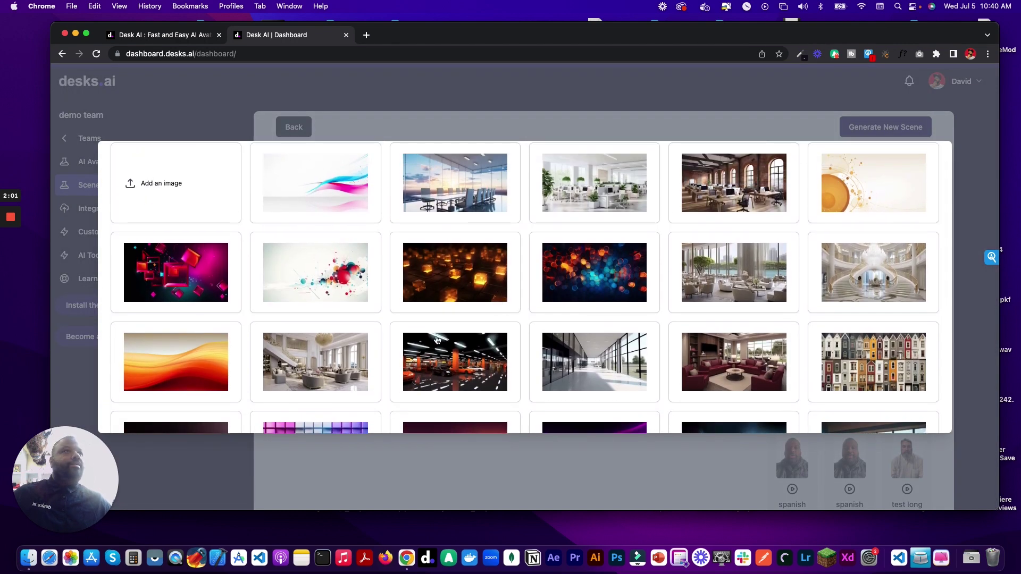
click(179, 359)
Step: Add the header 'second slide' and select the spanish welcome avatar
click(424, 170)
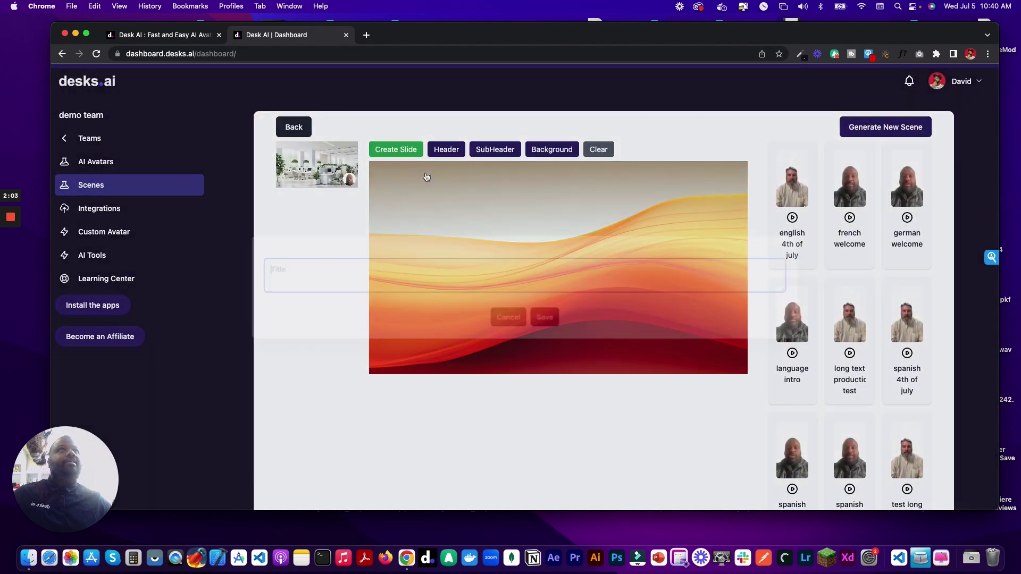
text(second sl)
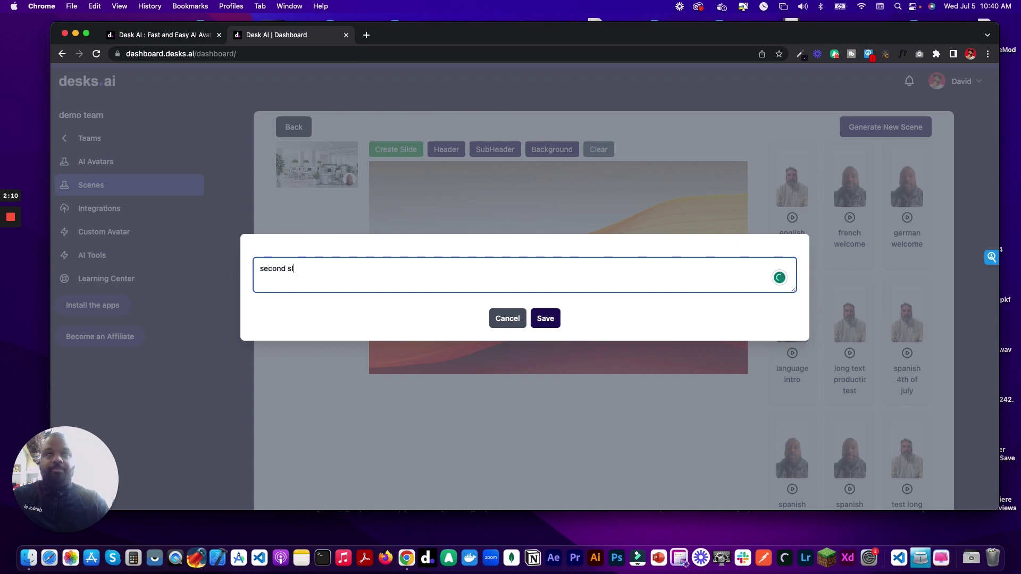
text(ide)
click(545, 318)
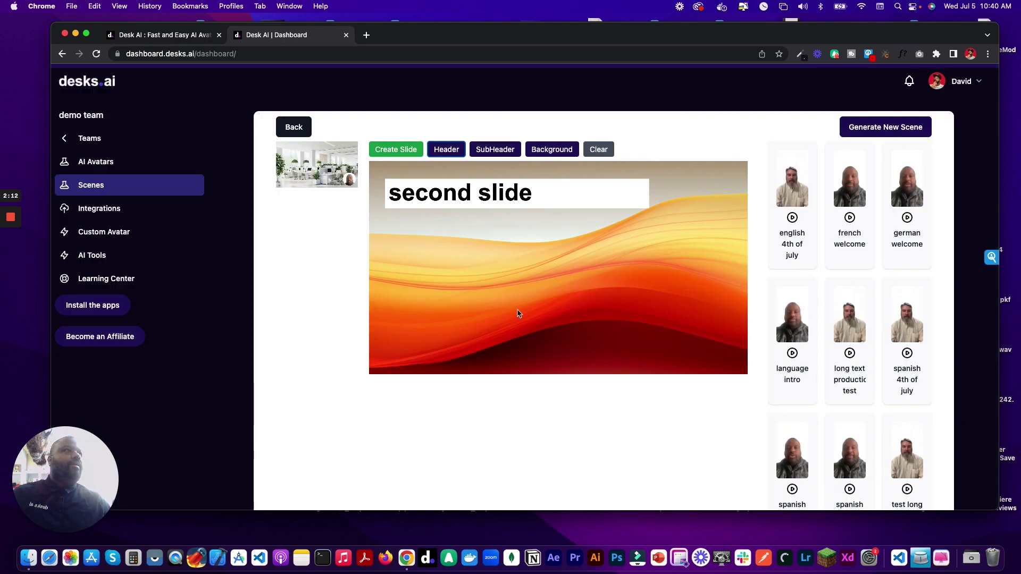
scroll(873, 320, down, 2)
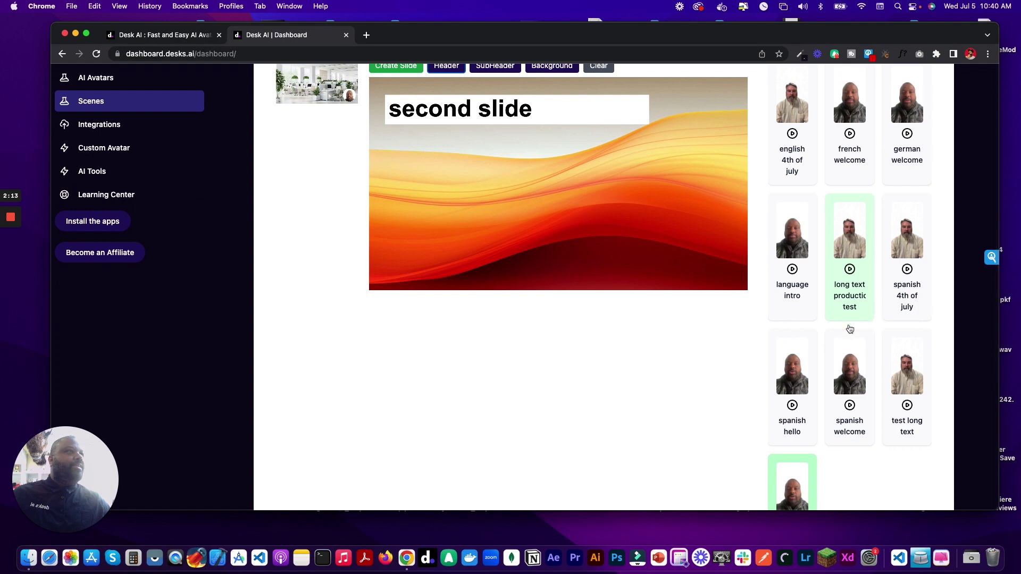
click(845, 371)
scroll(605, 315, up, 2)
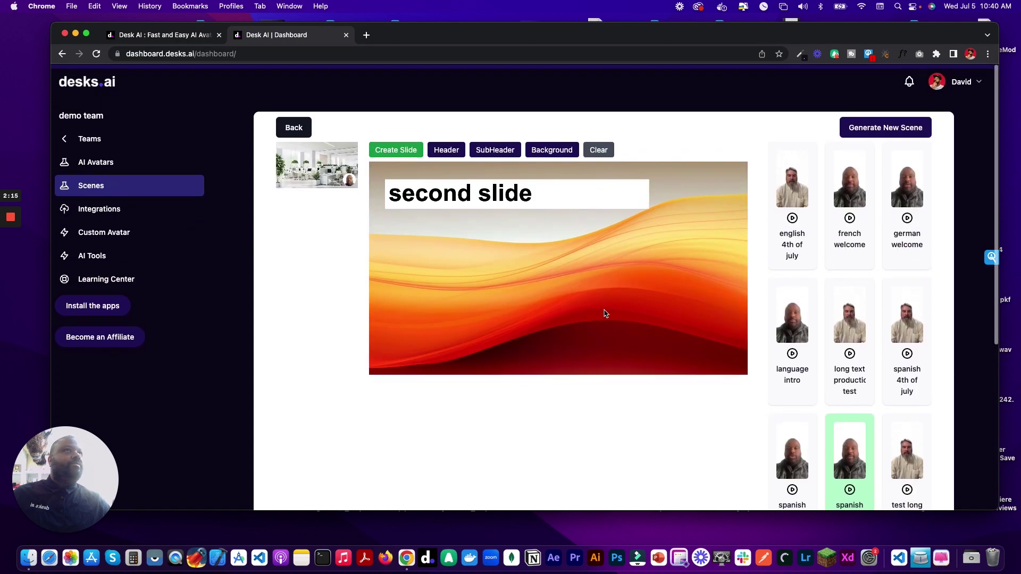
Step: Add the subheader 'description in spanish' and start creating the slide
click(491, 149)
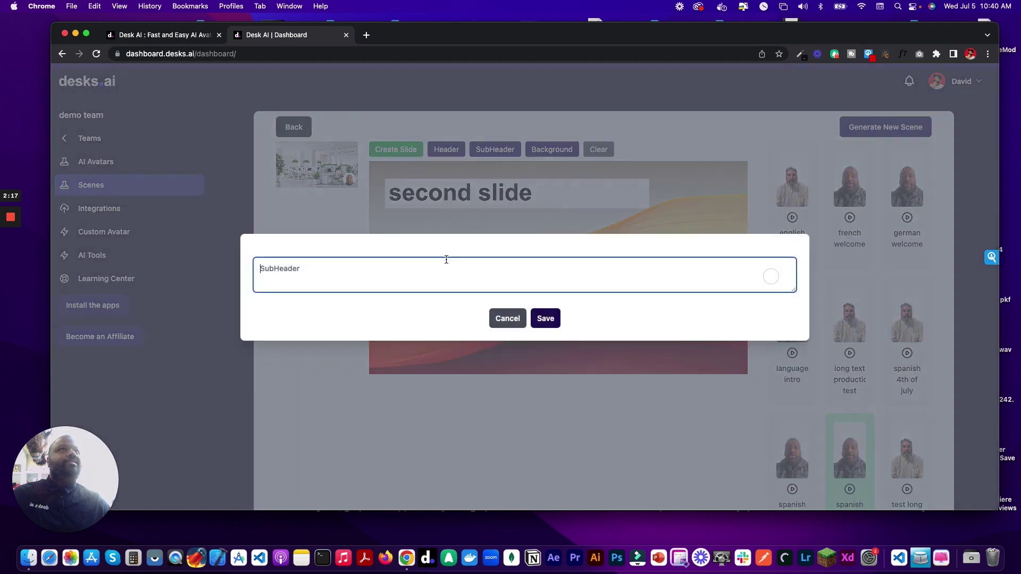
text(de)
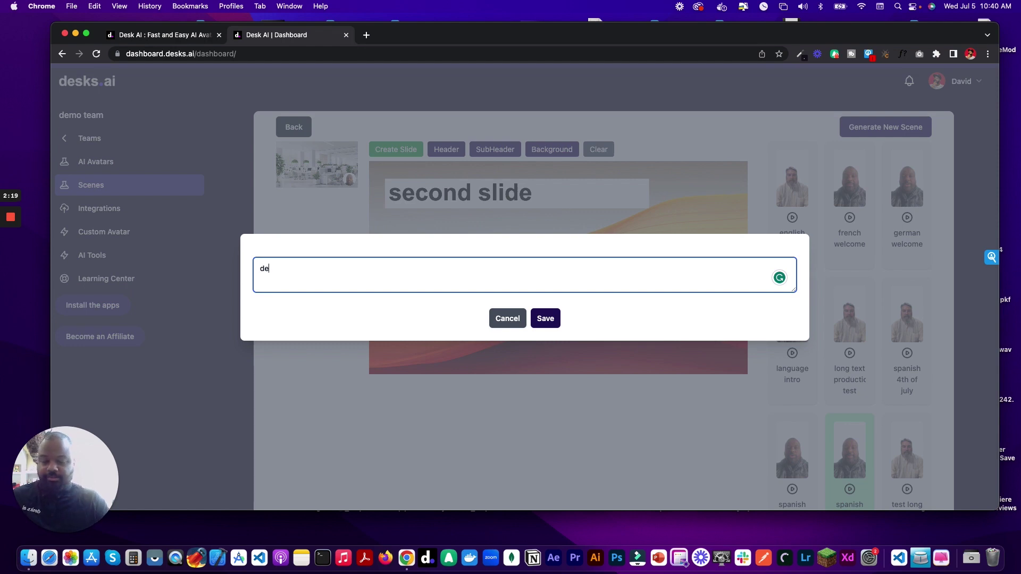
text(scription in )
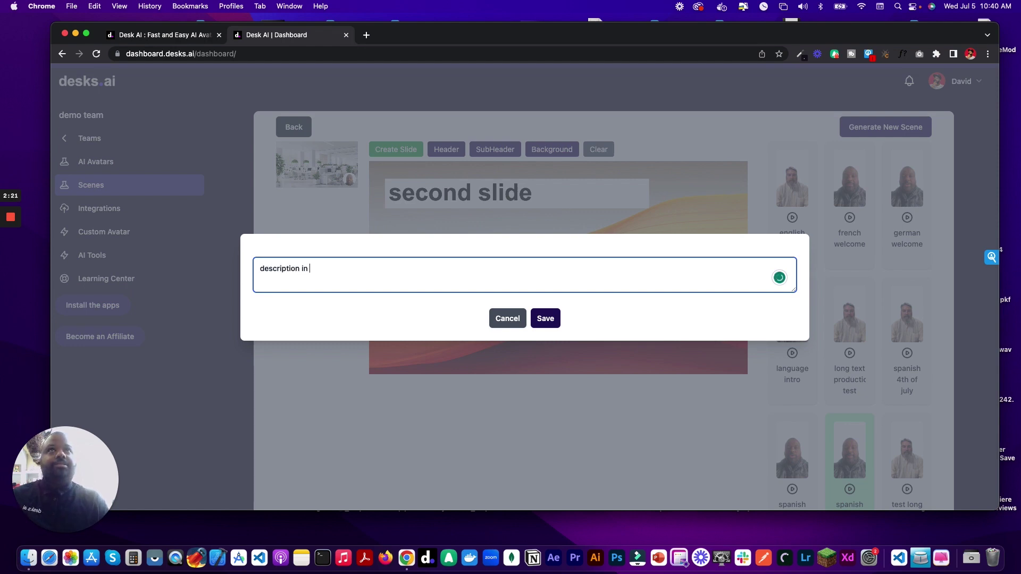
text(spanish)
key(Tab)
key(Tab)
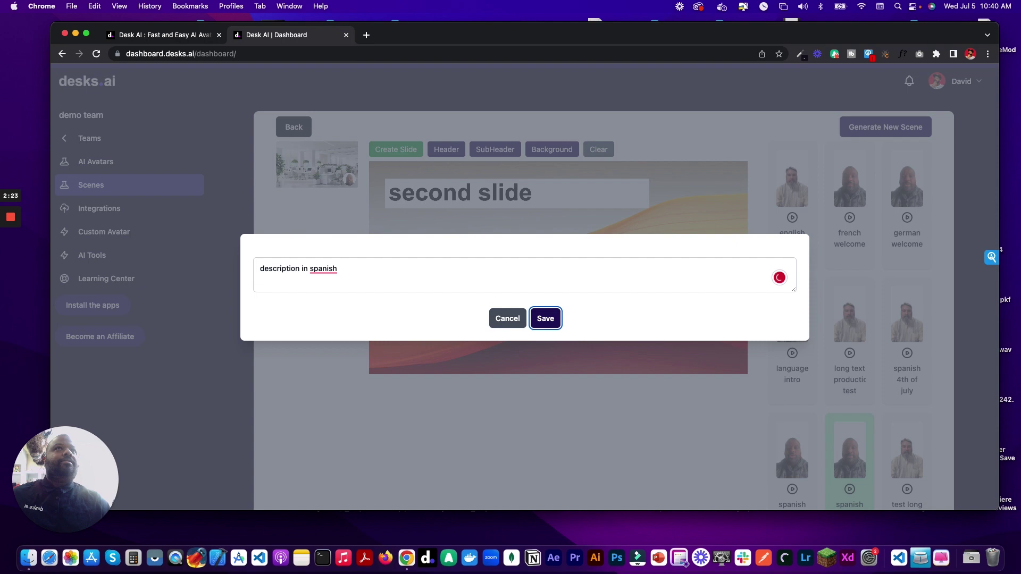
key(Return)
click(396, 149)
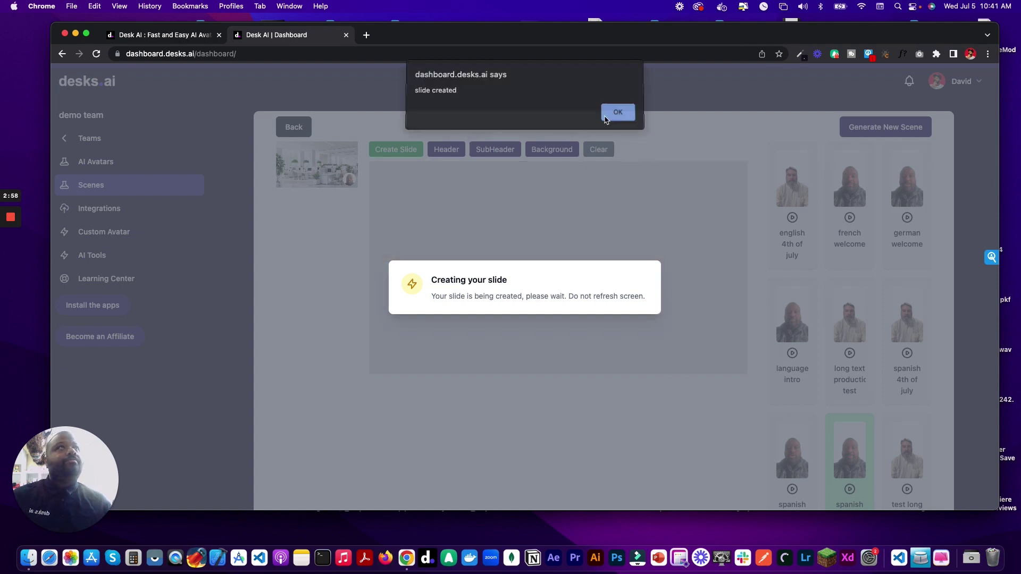
Step: Dismiss the slide-created alert and play the second slide's 11-second video preview
click(616, 109)
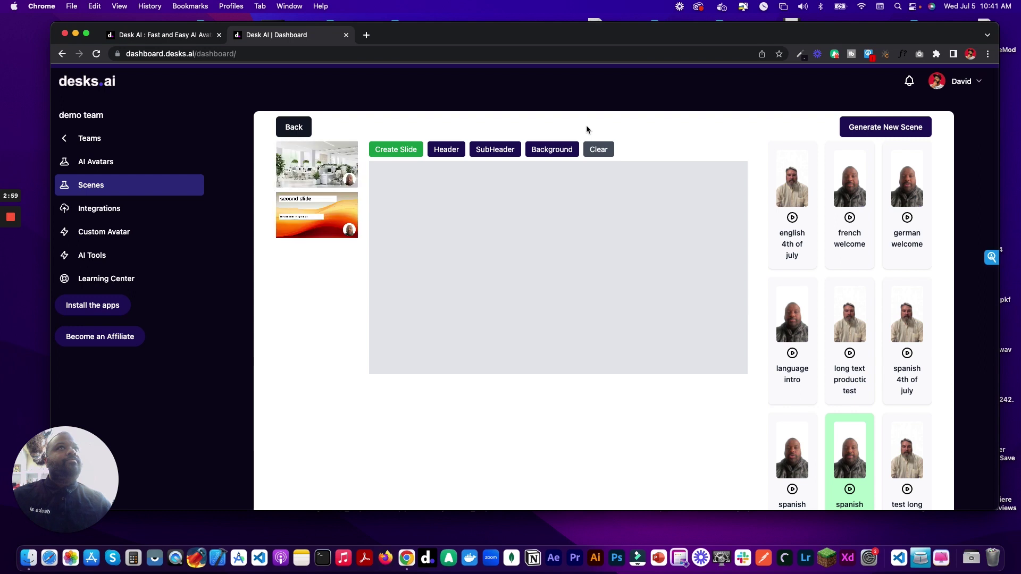
click(326, 219)
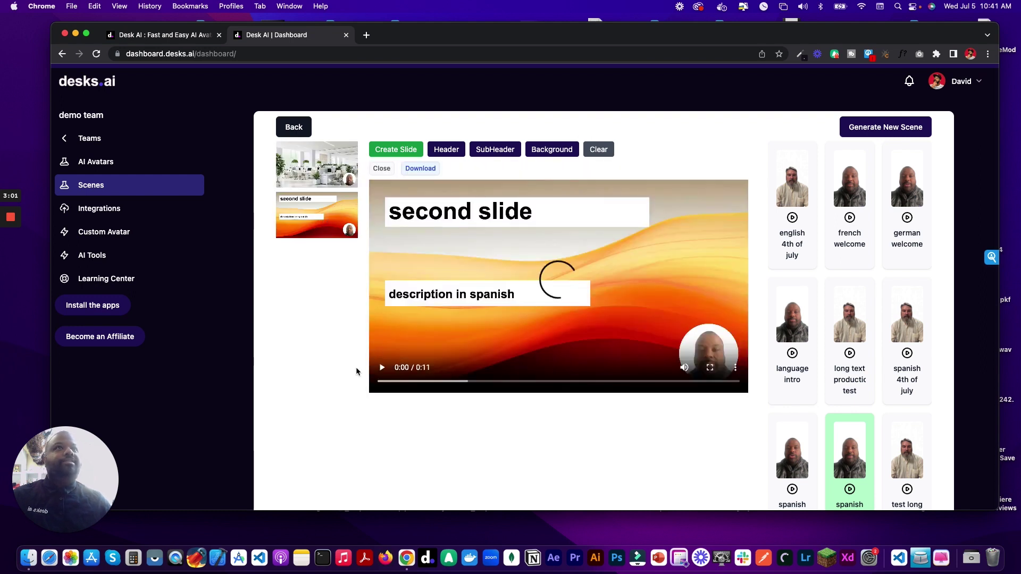
click(382, 370)
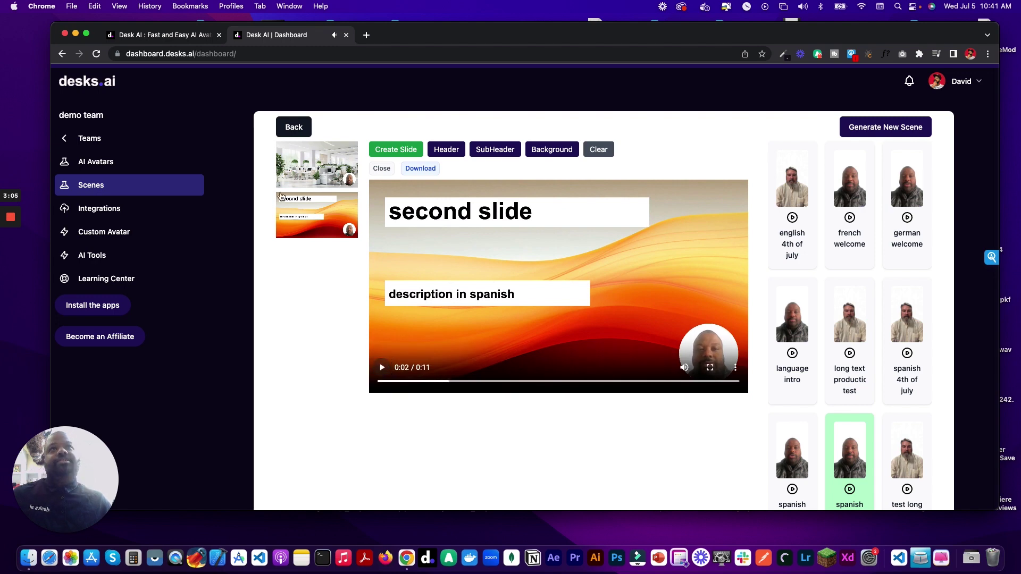
Step: Generate the new two-slide scene and dismiss the presentation-created message
click(311, 184)
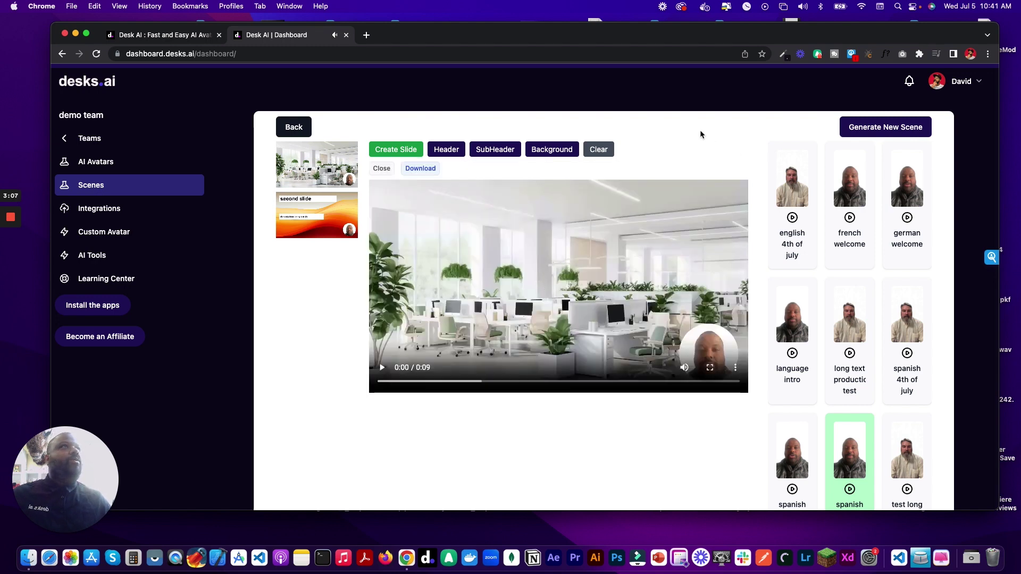
click(908, 129)
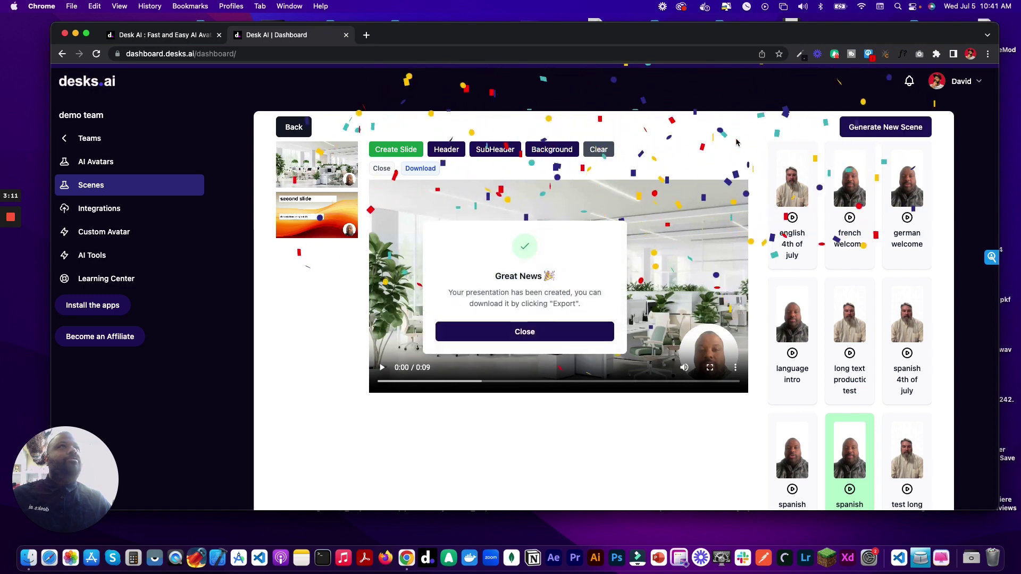
click(526, 332)
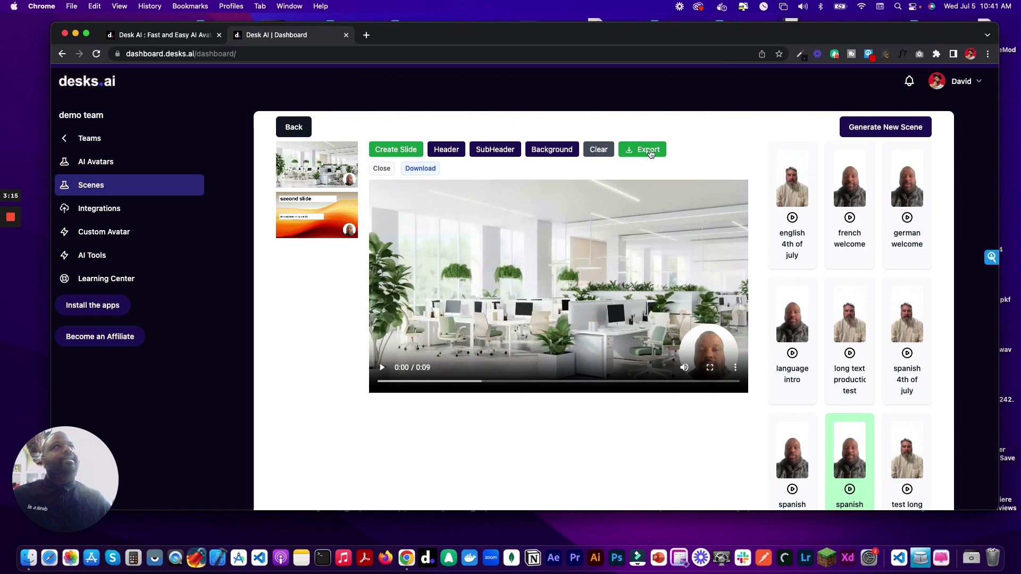
Step: Export welcome.pptx to the desktop and open it in Microsoft PowerPoint
click(650, 153)
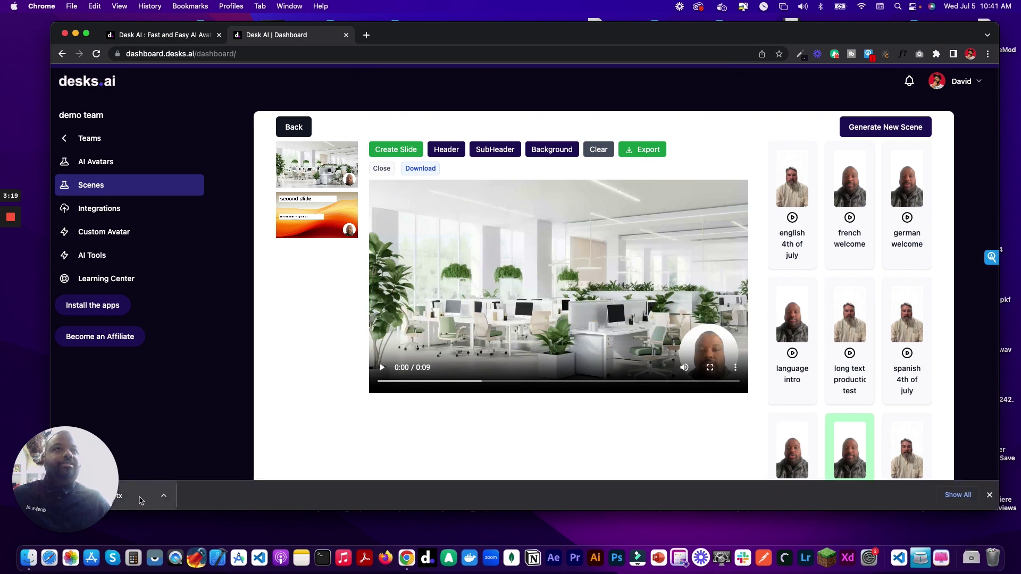
drag(137, 500, 174, 526)
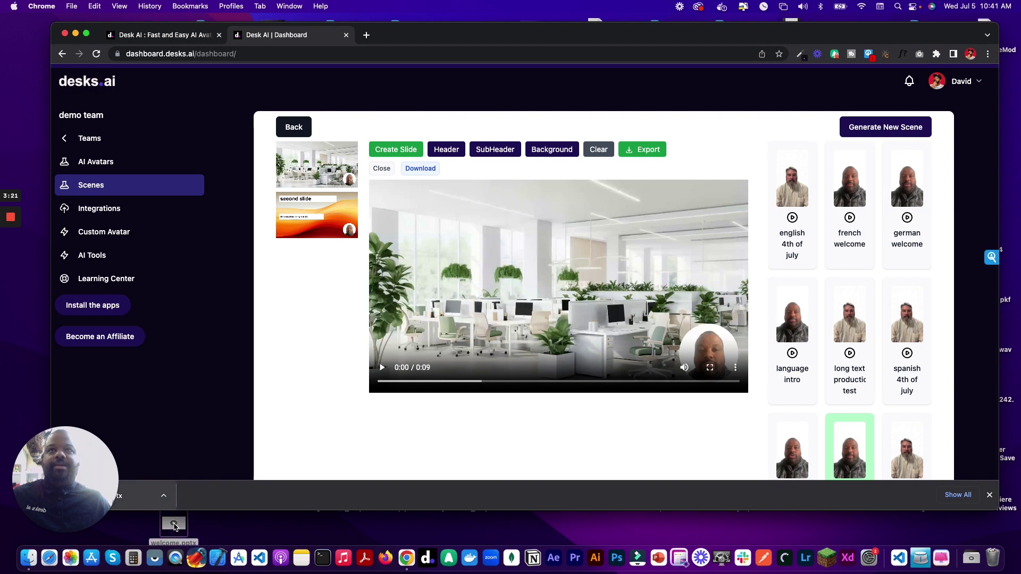
right_click(175, 527)
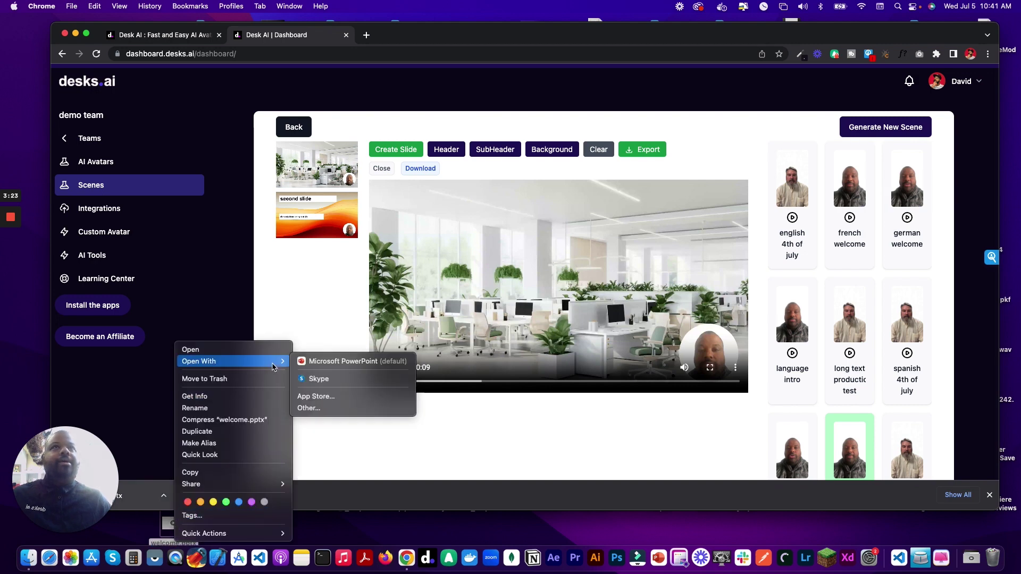
click(292, 364)
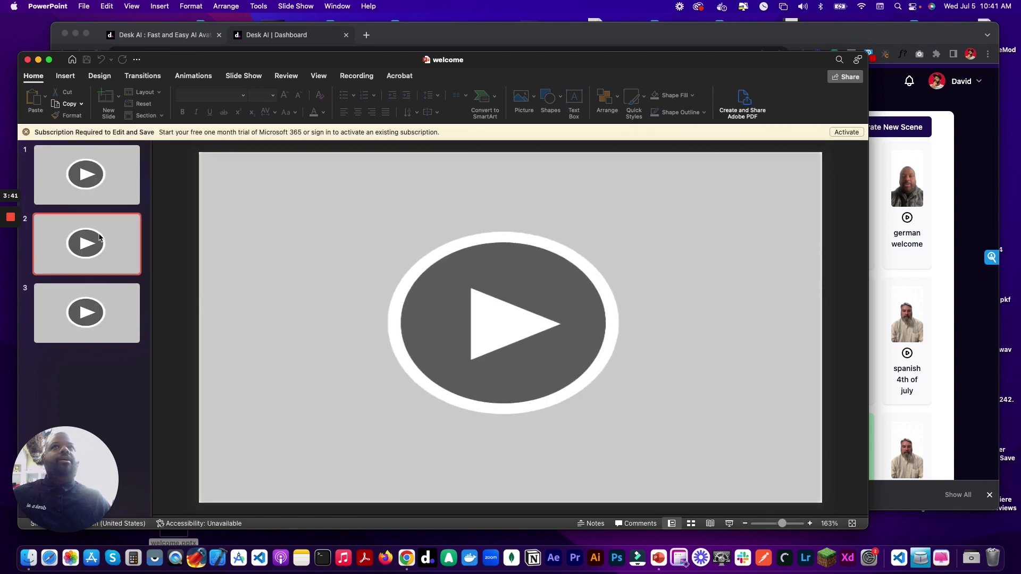
Step: Play slide 2's avatar video, then play slide 3's orange 'second slide' video and pause it
mouse_move(246, 343)
click(216, 493)
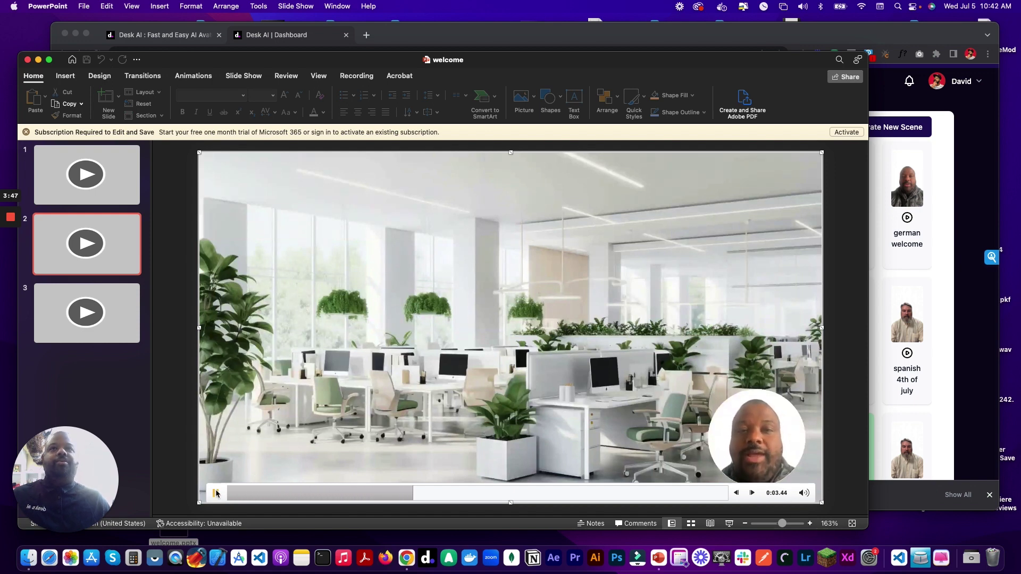
click(72, 333)
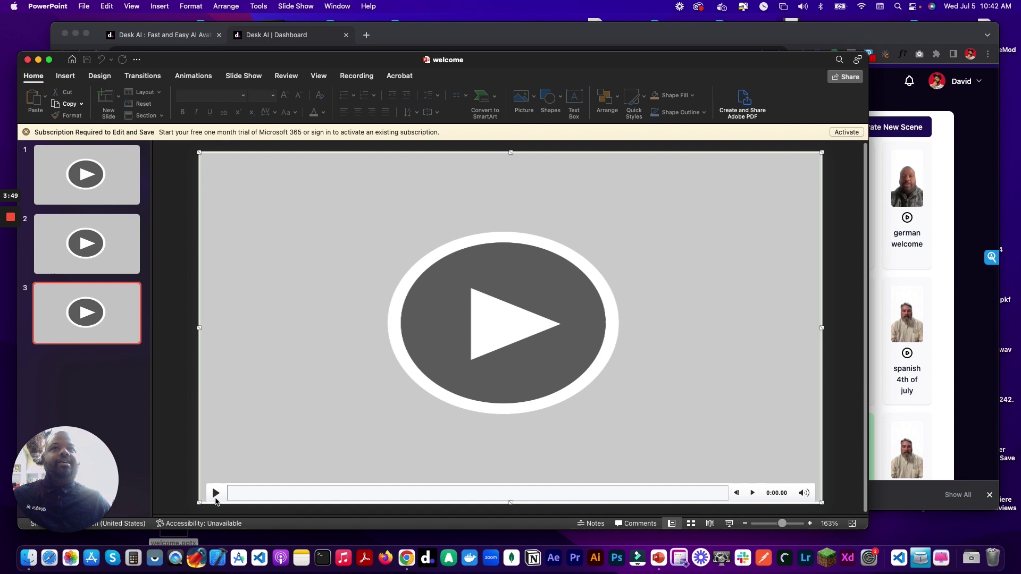
click(215, 493)
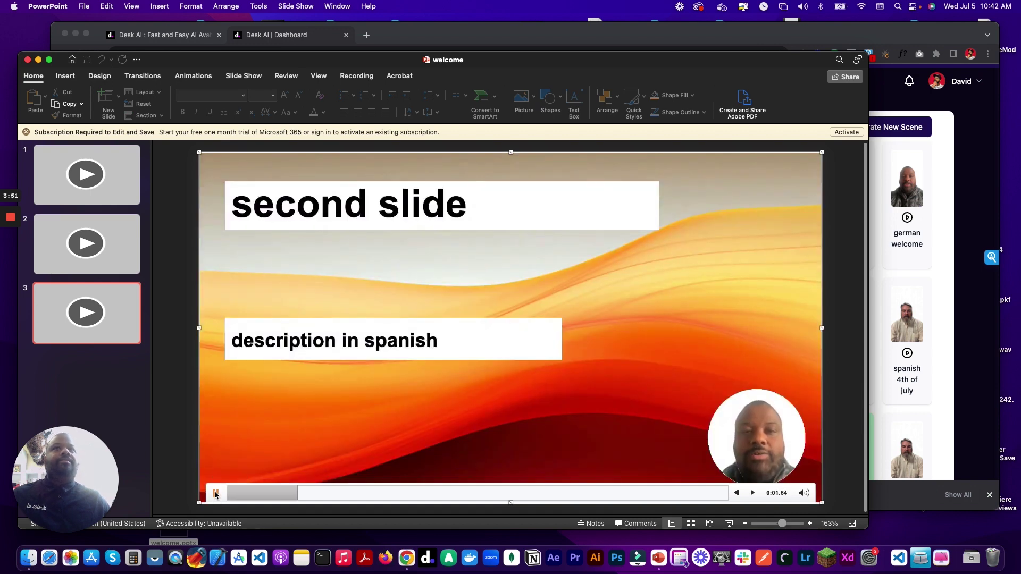
click(216, 492)
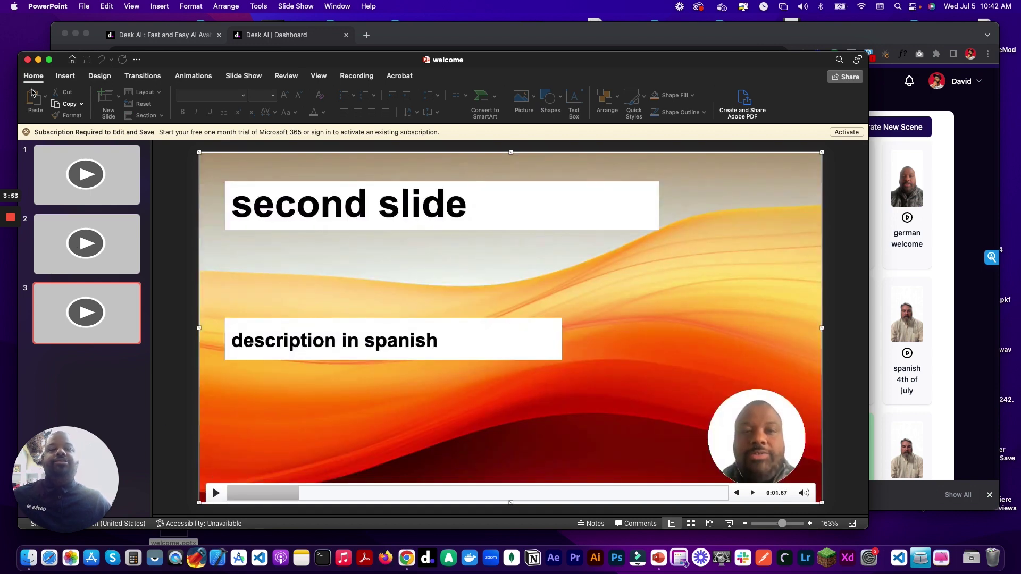